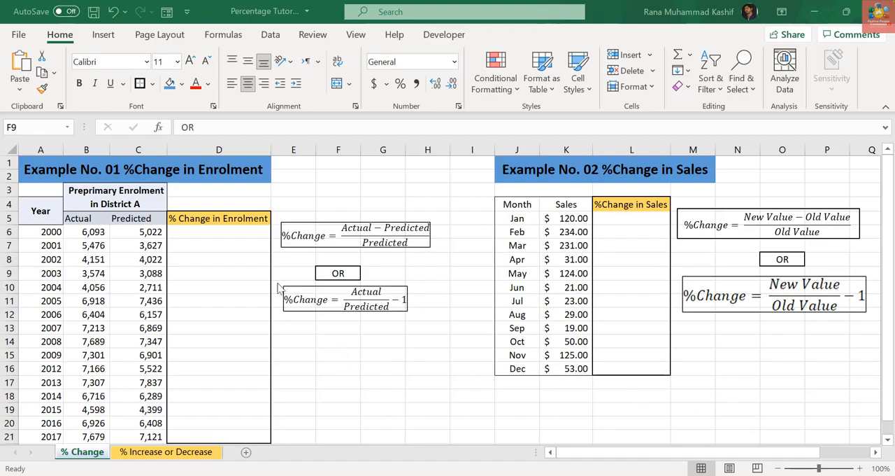
- Enter the formula =B6/C6-1 in D6 to compute the 2000 percentage change in enrolment
{"action": "left_click", "coordinate": [207, 253]}
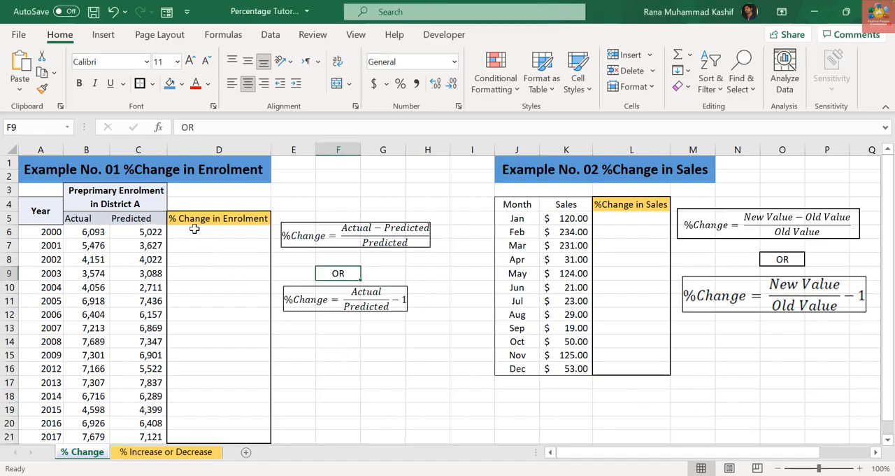
{"action": "left_click", "coordinate": [197, 229]}
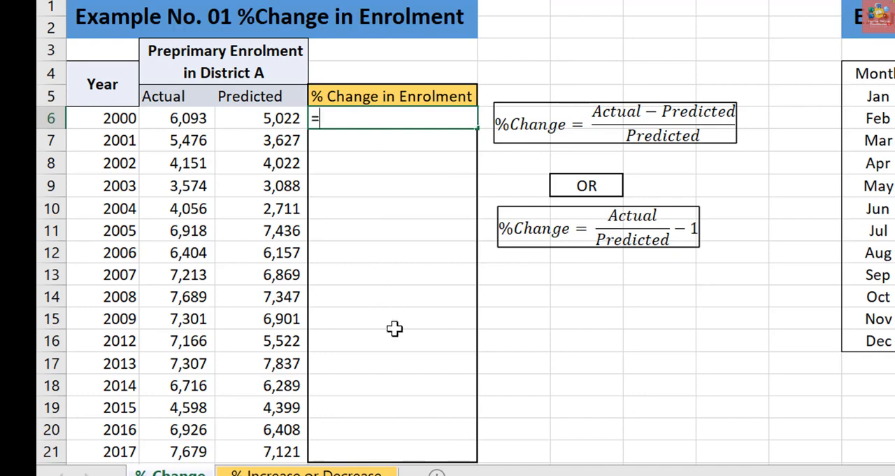
{"action": "left_click", "coordinate": [191, 119]}
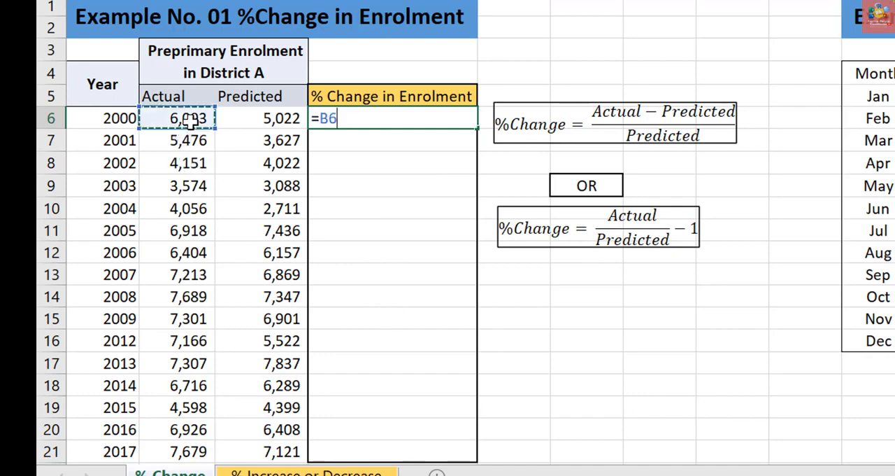
{"action": "type", "text": "-"}
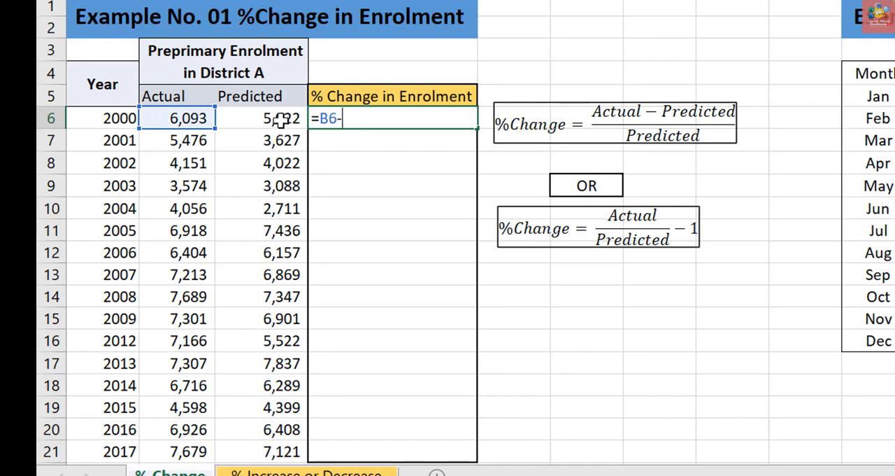
{"action": "key", "text": "BackSpace"}
{"action": "type", "text": "/"}
{"action": "left_click", "coordinate": [283, 118]}
{"action": "type", "text": "-1"}
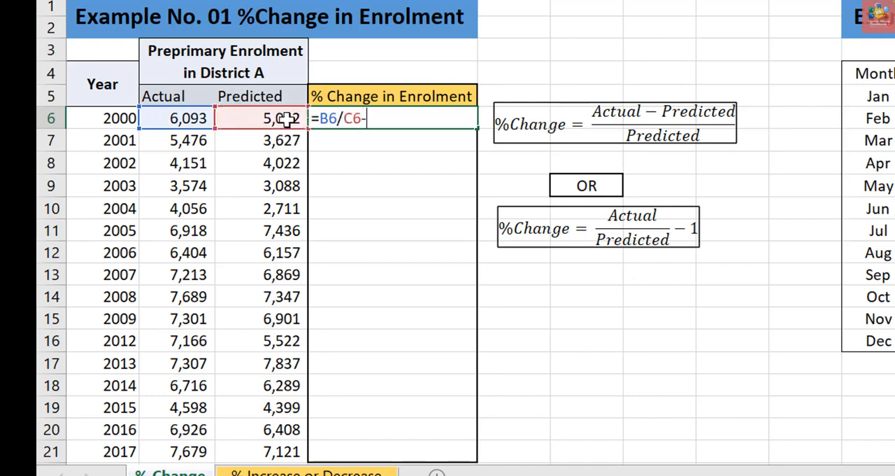
{"action": "key", "text": "Return"}
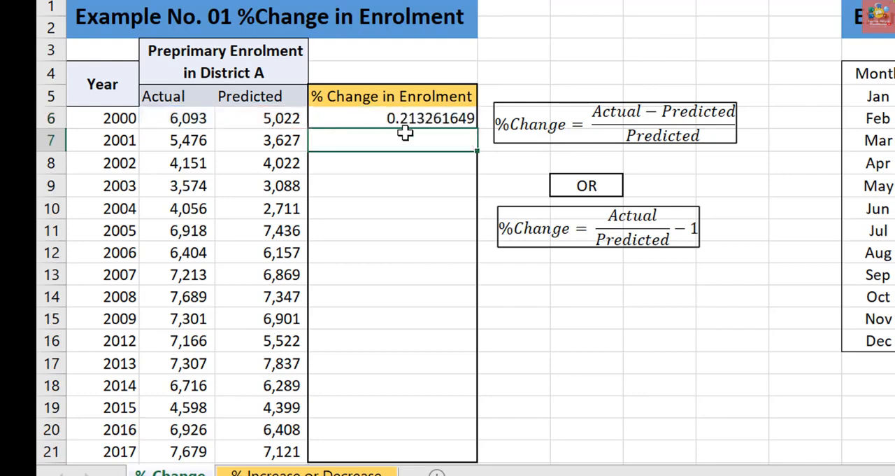
- Fill the D6 formula down through row 21 and format the results as centred percentages with one decimal place
{"action": "left_click", "coordinate": [456, 118]}
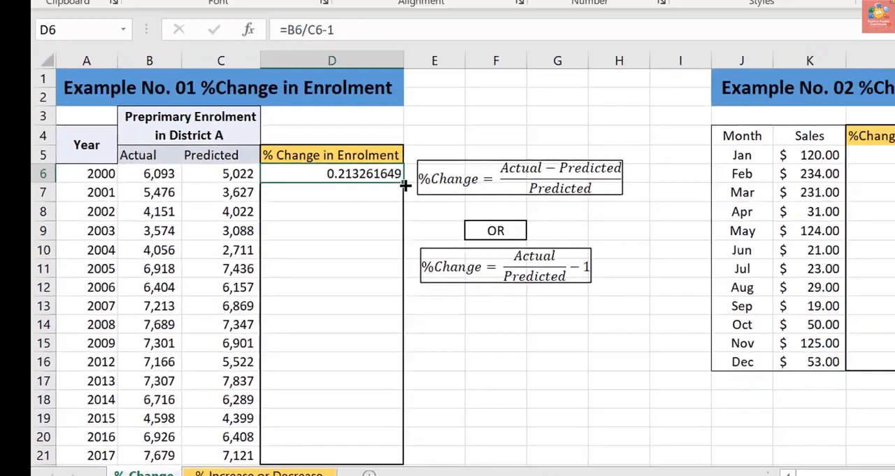
{"action": "double_click", "coordinate": [479, 131]}
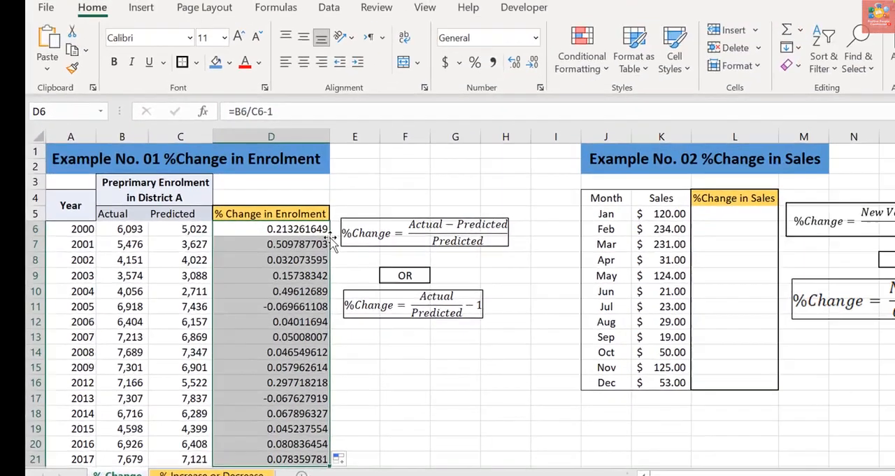
{"action": "left_click", "coordinate": [475, 62]}
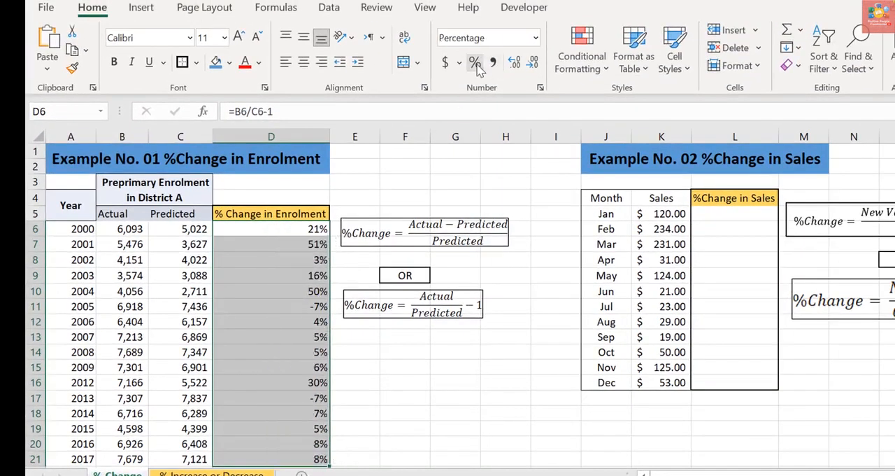
{"action": "left_click", "coordinate": [514, 62]}
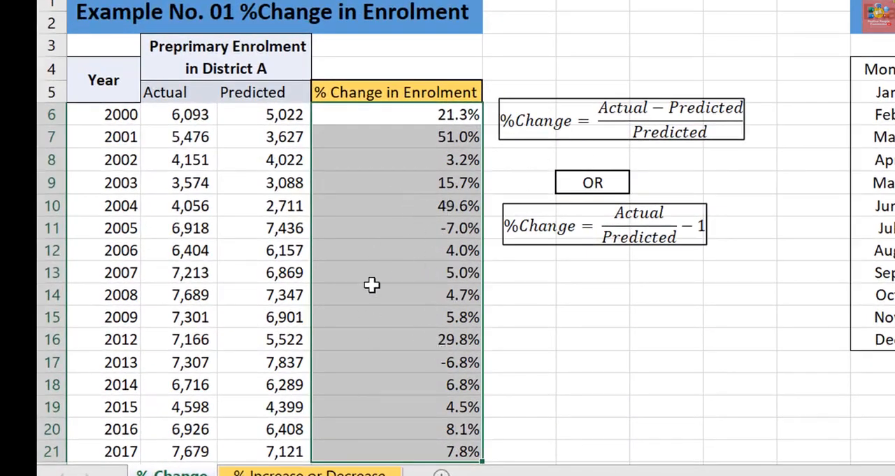
{"action": "left_click", "coordinate": [402, 2]}
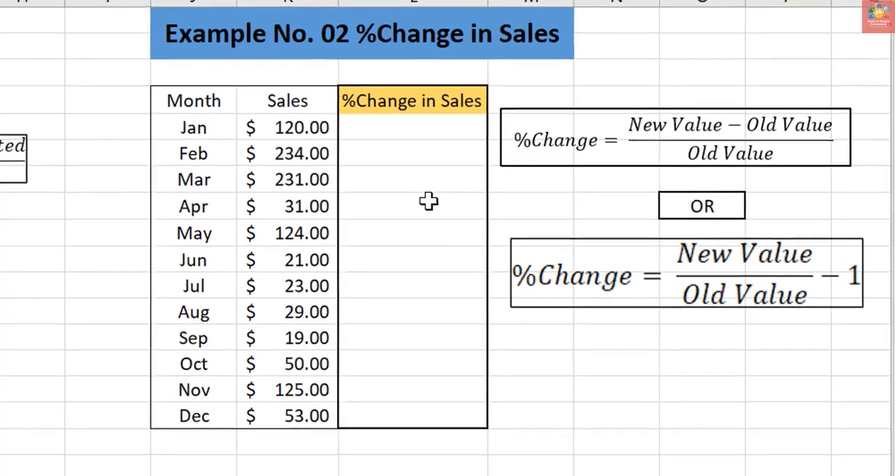
- Enter a dash for January in the %Change in Sales column
{"action": "left_click", "coordinate": [422, 127]}
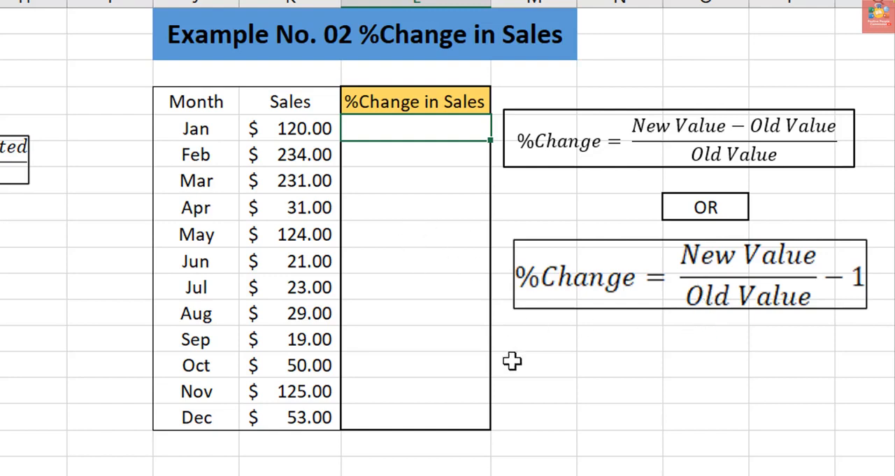
{"action": "type", "text": "-"}
{"action": "key", "text": "Return"}
- Enter the formula =K6/K5-1 in L6 to compute February's percentage change in sales
{"action": "type", "text": "="}
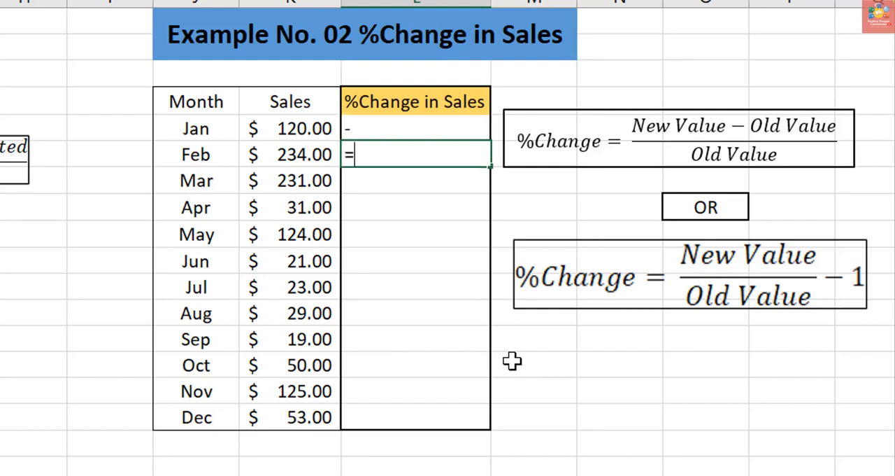
{"action": "left_click", "coordinate": [297, 158]}
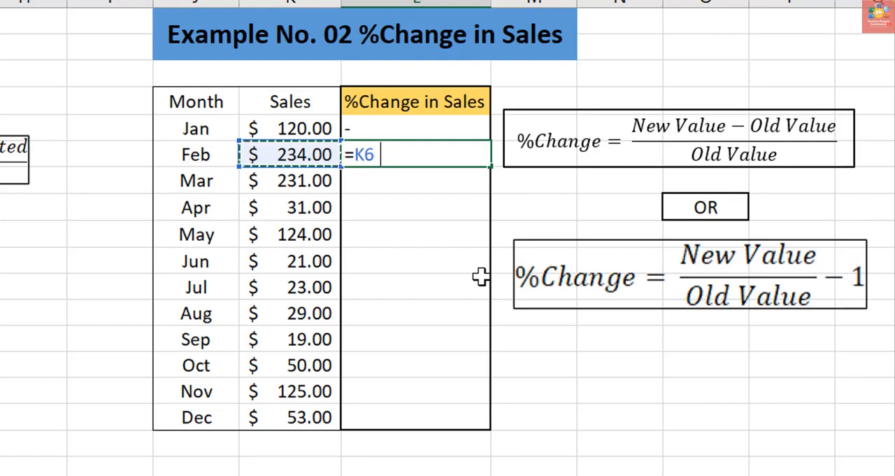
{"action": "type", "text": "-"}
{"action": "key", "text": "BackSpace"}
{"action": "type", "text": "/"}
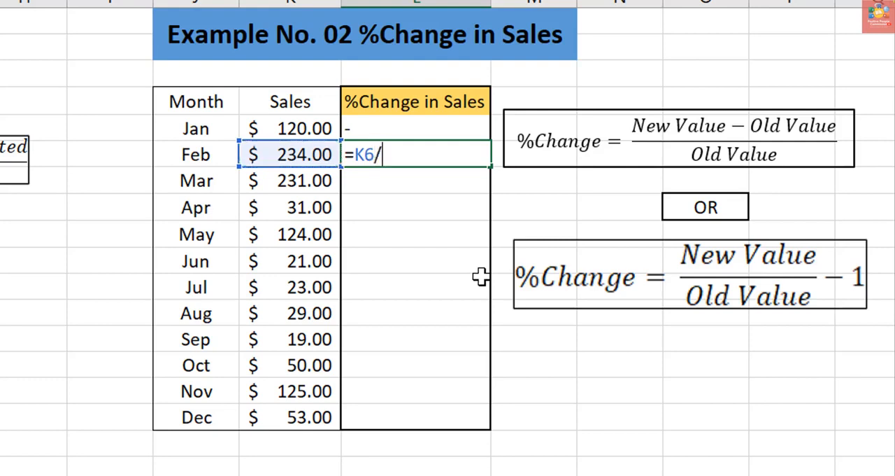
{"action": "left_click", "coordinate": [297, 129]}
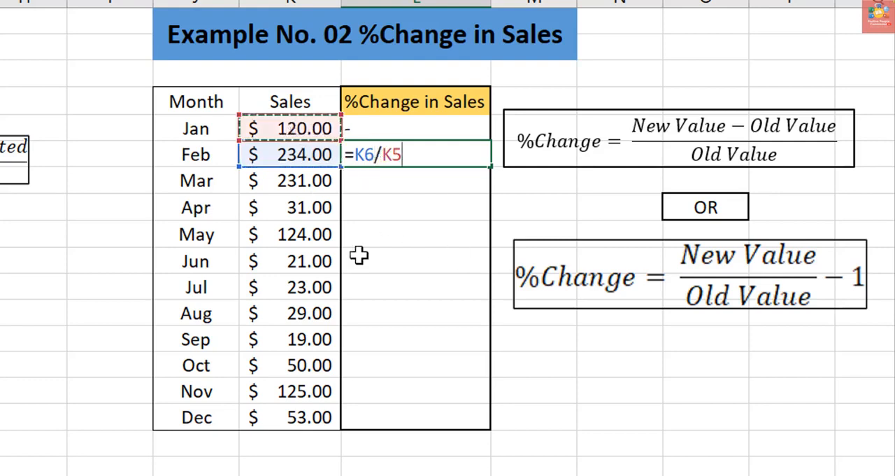
{"action": "type", "text": "-1"}
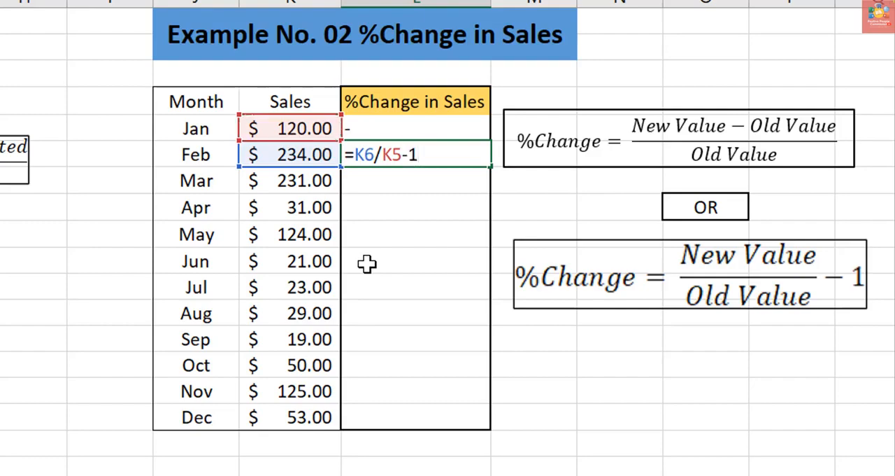
{"action": "key", "text": "Return"}
- Fill the February sales formula down through December and format the results as percentages with one decimal place
{"action": "left_click", "coordinate": [473, 153]}
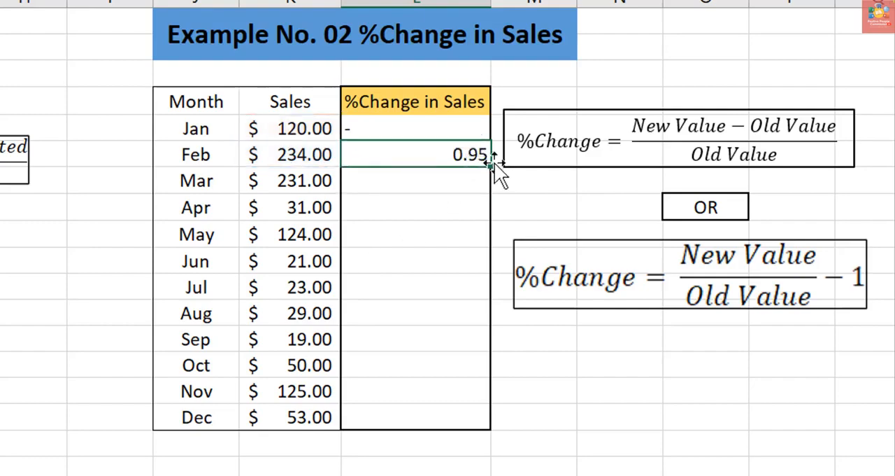
{"action": "double_click", "coordinate": [492, 165]}
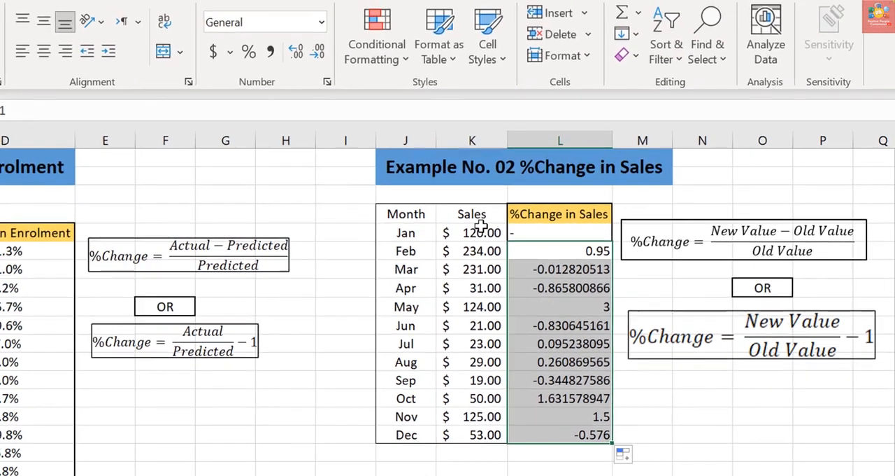
{"action": "left_click", "coordinate": [248, 51]}
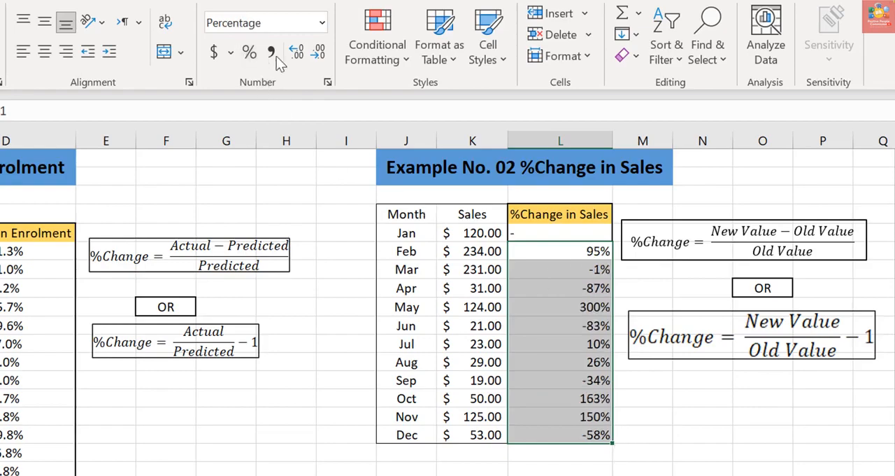
{"action": "left_click", "coordinate": [318, 54]}
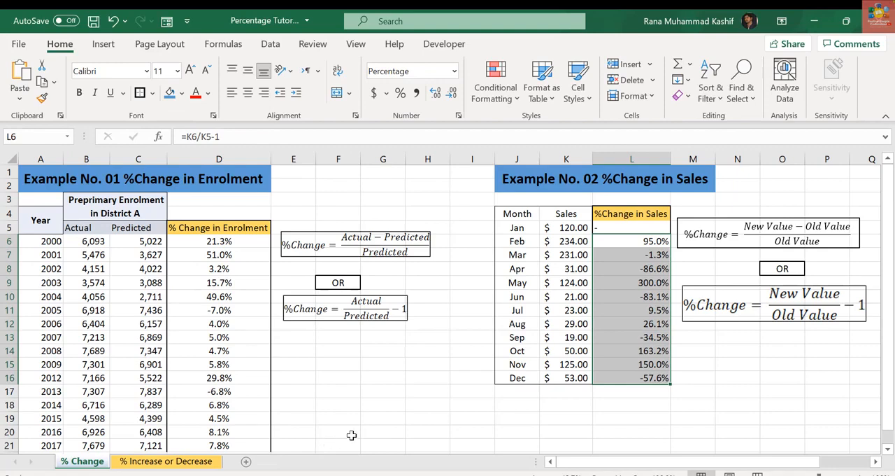
- On the % Increase or Decrease sheet, change the C3 header to "% Change" in bold
{"action": "left_click", "coordinate": [190, 462]}
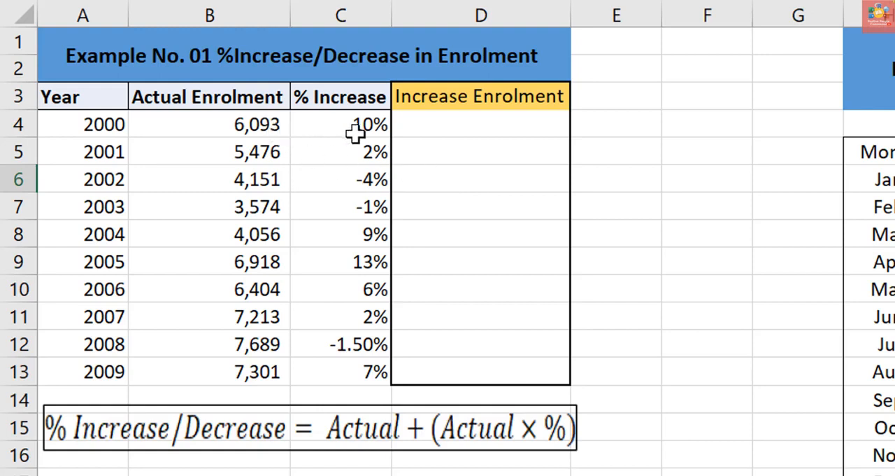
{"action": "left_click", "coordinate": [439, 128]}
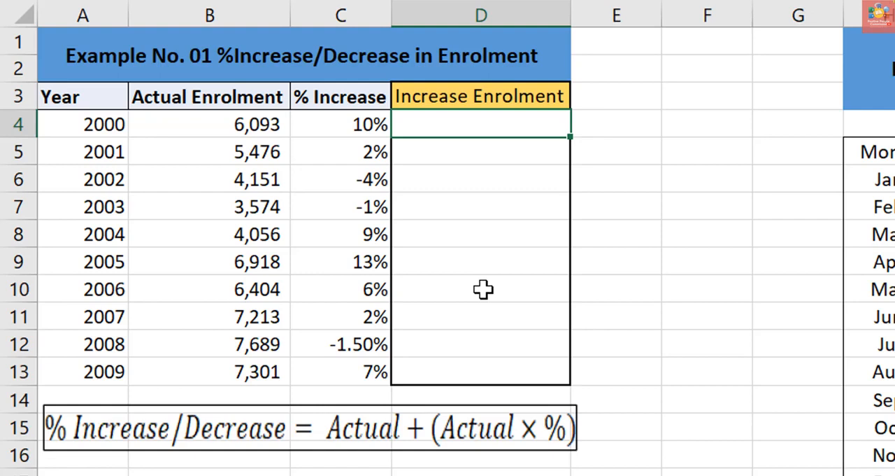
{"action": "left_click", "coordinate": [360, 95]}
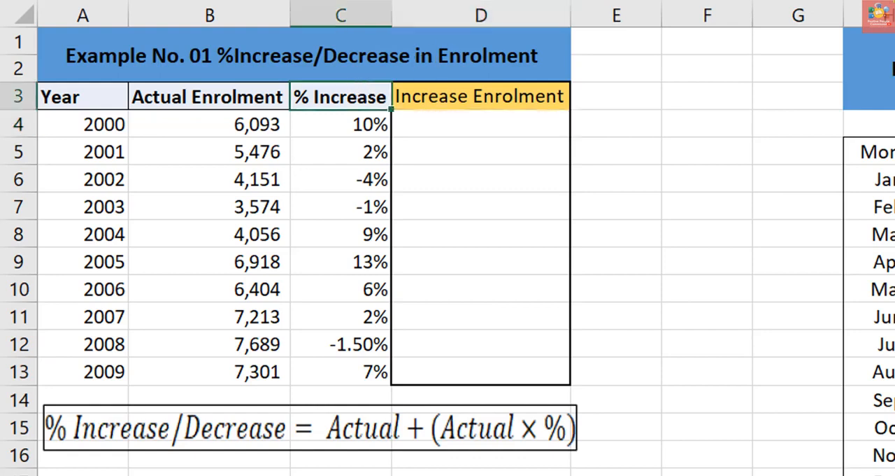
{"action": "key", "text": "ctrl+b"}
{"action": "type", "text": "% Change"}
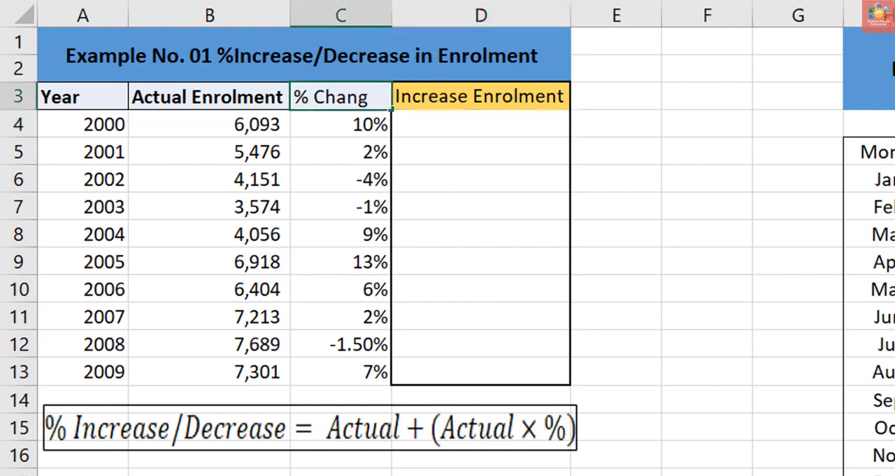
{"action": "key", "text": "Return"}
{"action": "key", "text": "Up"}
- Enter the formula =B4 + (B4*C4) in D4 to compute the increased enrolment for 2000
{"action": "key", "text": "Right"}
{"action": "key", "text": "Down"}
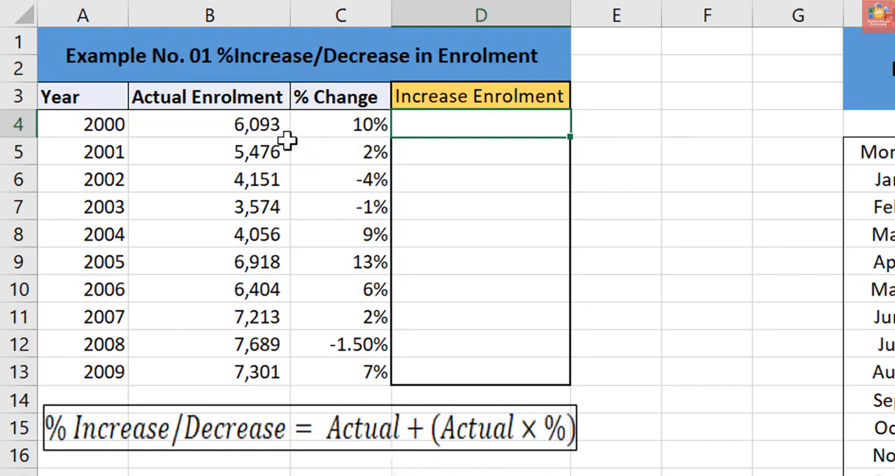
{"action": "type", "text": "="}
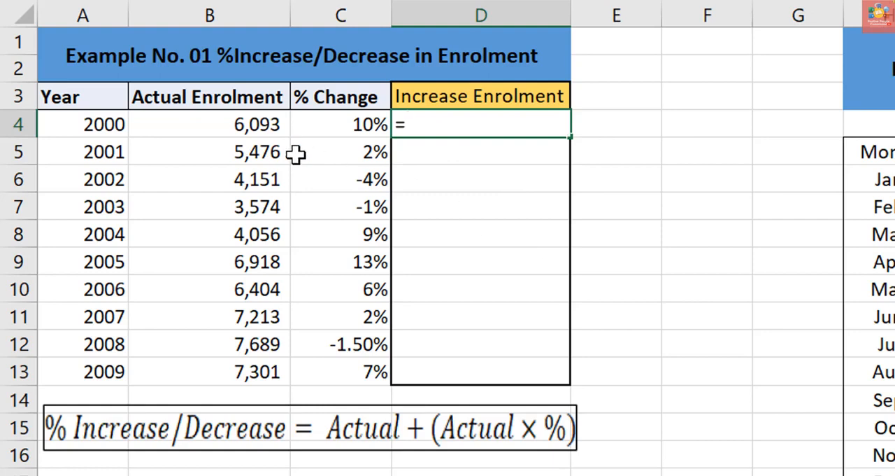
{"action": "left_click", "coordinate": [255, 126]}
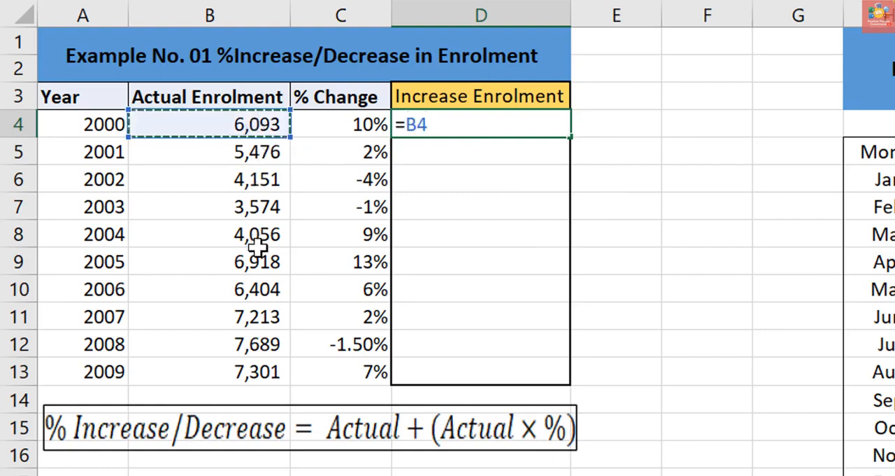
{"action": "type", "text": "+ "}
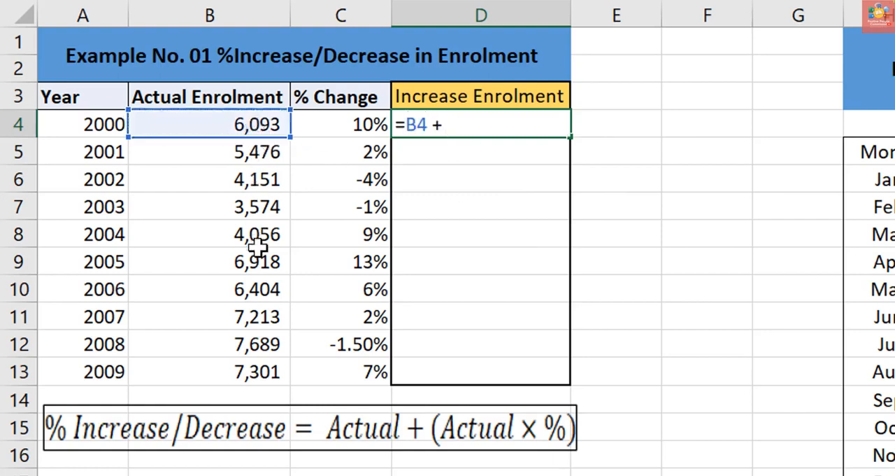
{"action": "type", "text": "("}
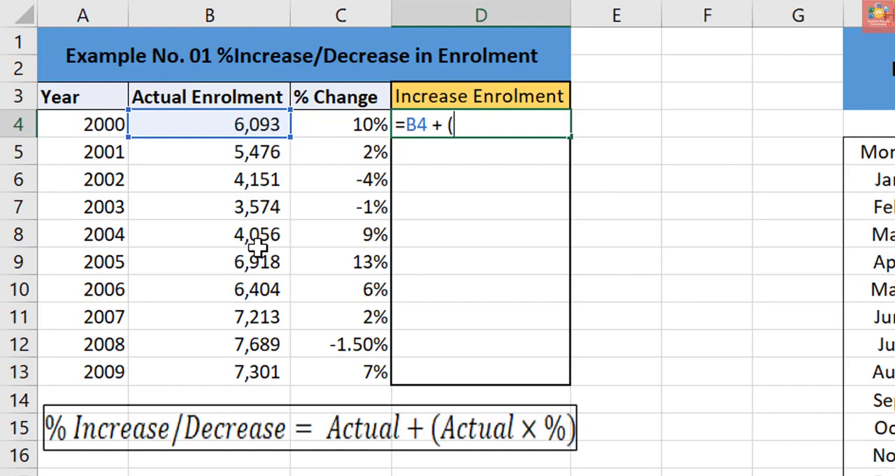
{"action": "left_click", "coordinate": [235, 123]}
{"action": "type", "text": "*"}
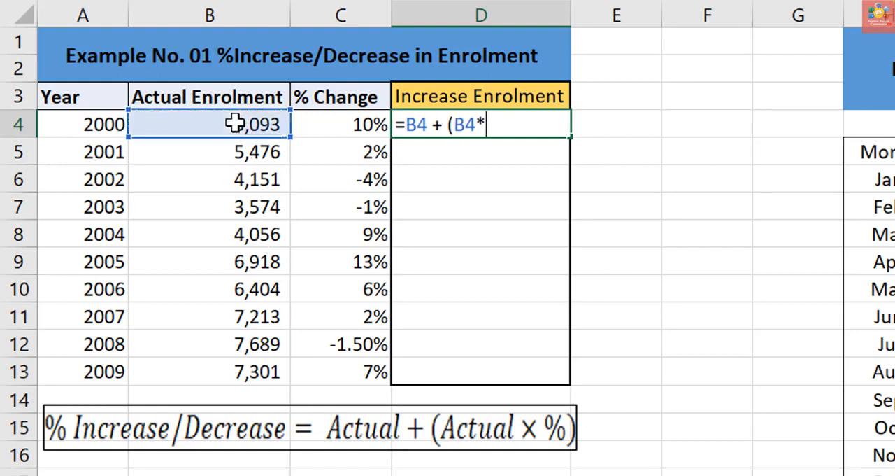
{"action": "left_click", "coordinate": [342, 126]}
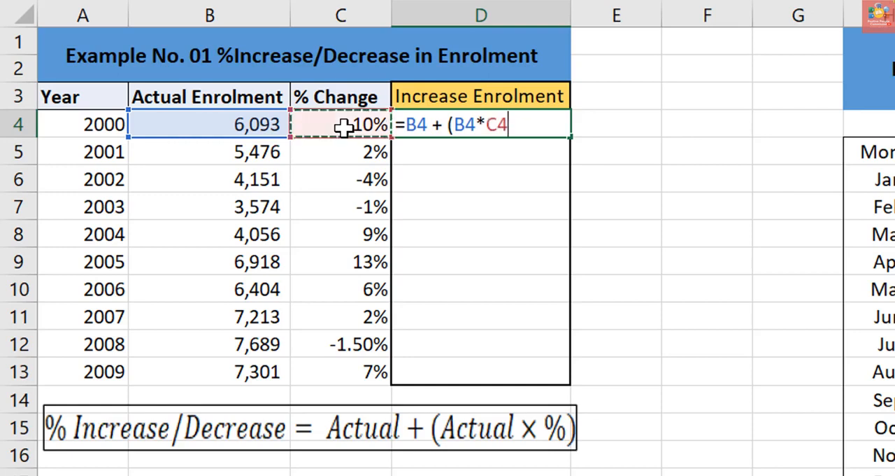
{"action": "type", "text": ")"}
{"action": "key", "text": "Return"}
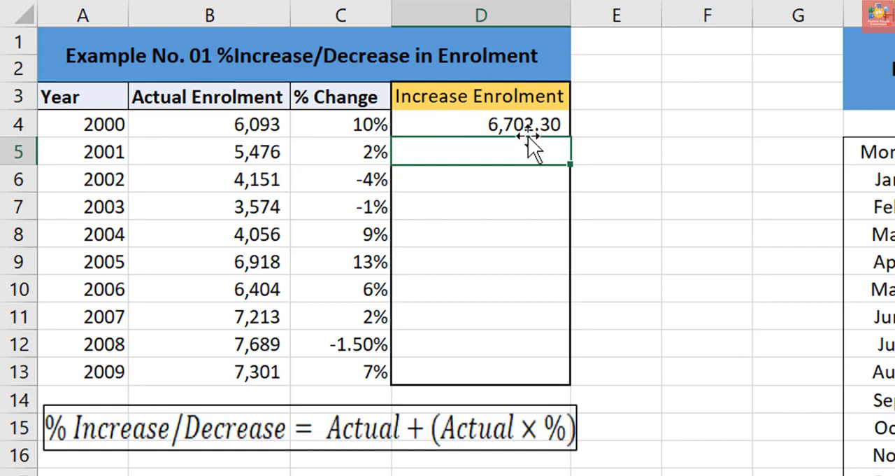
- Fill the D4 increased enrolment formula down through D13 for the year 2009
{"action": "left_click", "coordinate": [539, 125]}
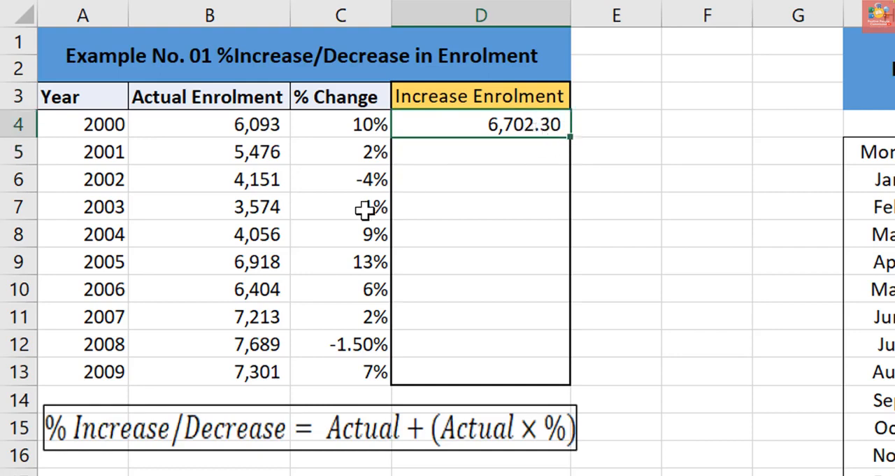
{"action": "left_click_drag", "start_coordinate": [568, 138], "coordinate": [551, 388]}
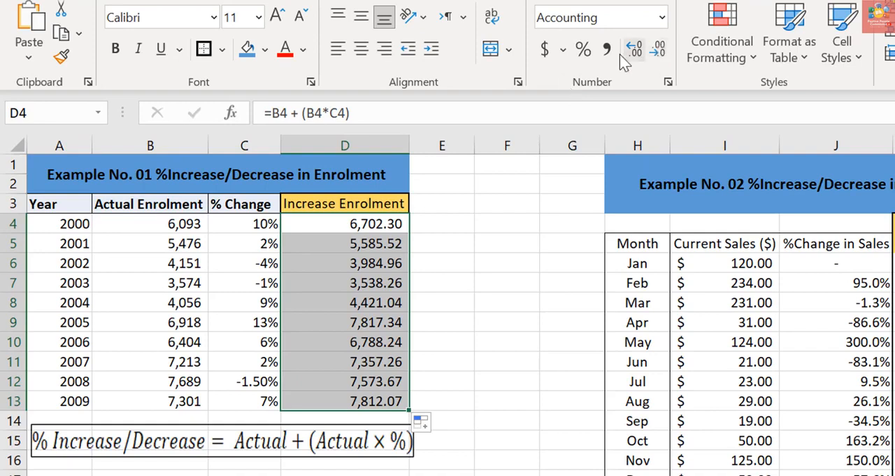
- Format the enrolment results in D4:D13 with no decimal places and change the D3 header to "Increase/decreased Enrolment"
{"action": "left_click", "coordinate": [657, 50]}
{"action": "left_click", "coordinate": [657, 52]}
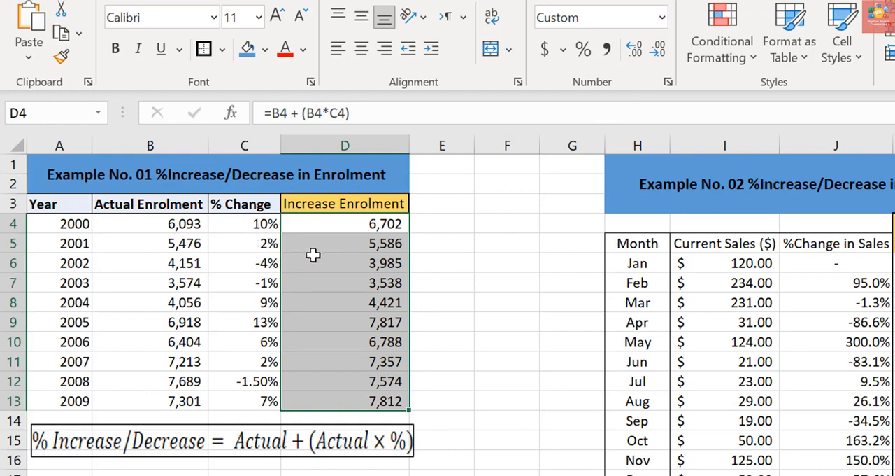
{"action": "left_click", "coordinate": [310, 202]}
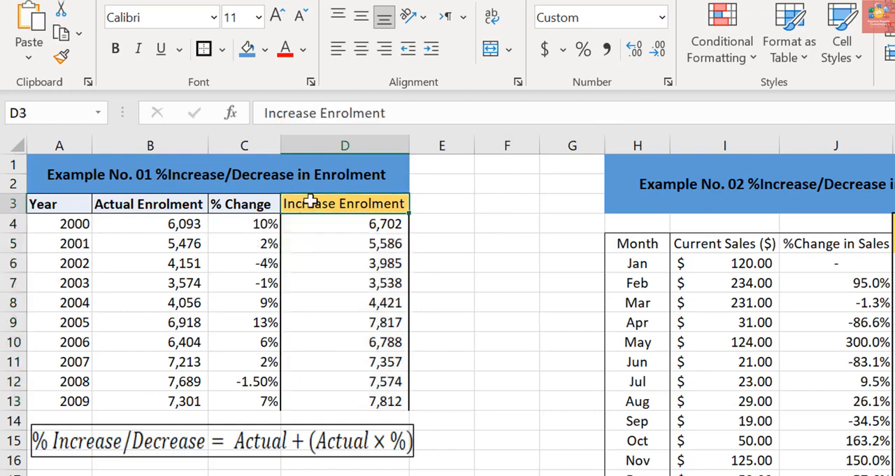
{"action": "left_click", "coordinate": [304, 114]}
{"action": "type", "text": "/decr"}
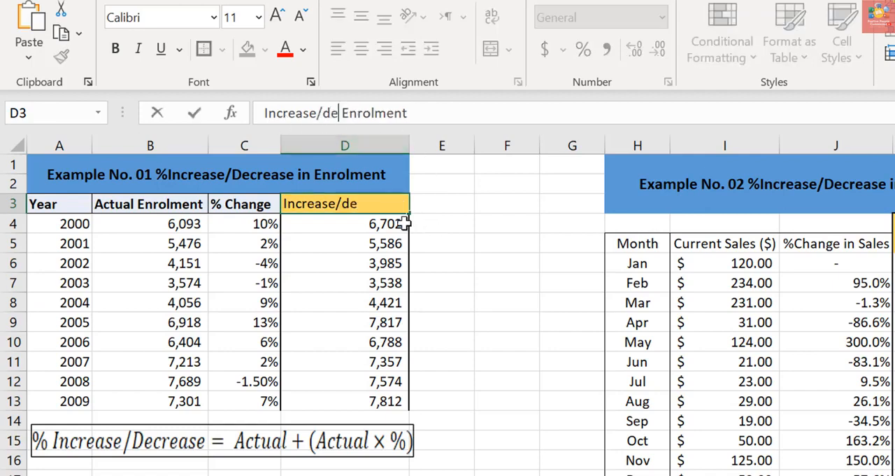
{"action": "type", "text": "eased"}
{"action": "key", "text": "Return"}
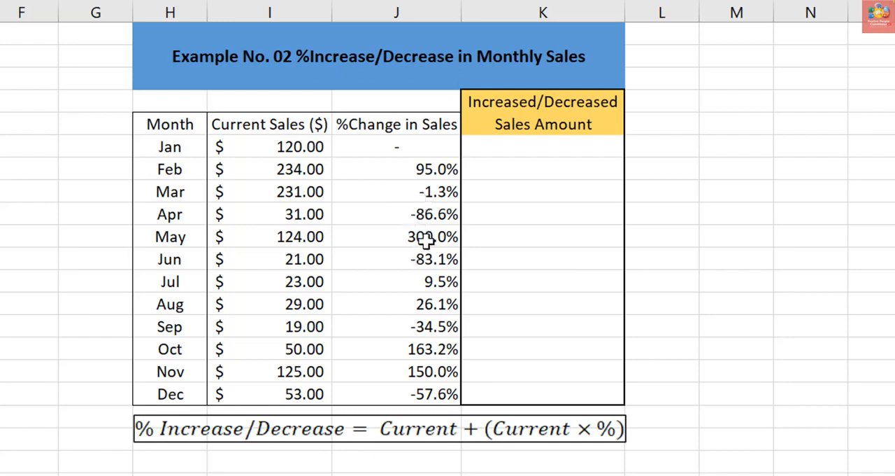
- Enter =I7+(I7*J7) in K7 to compute February's increased/decreased sales amount, and fill the formula down through December
{"action": "left_click", "coordinate": [526, 169]}
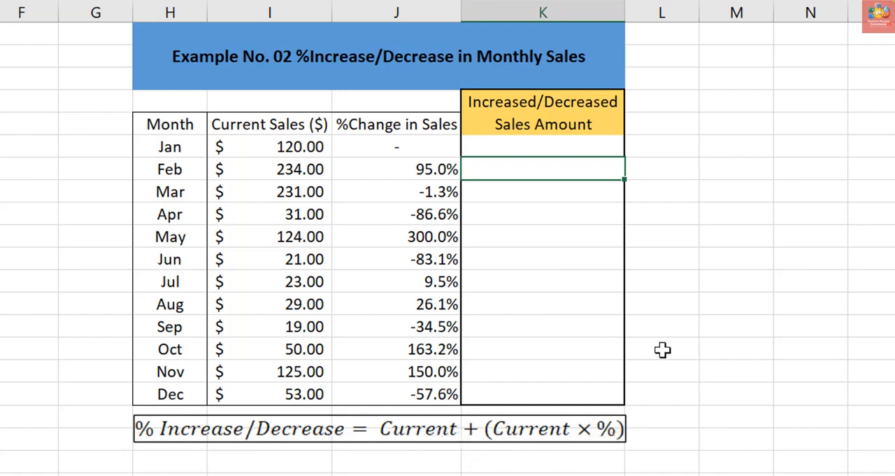
{"action": "type", "text": "="}
{"action": "left_click", "coordinate": [309, 169]}
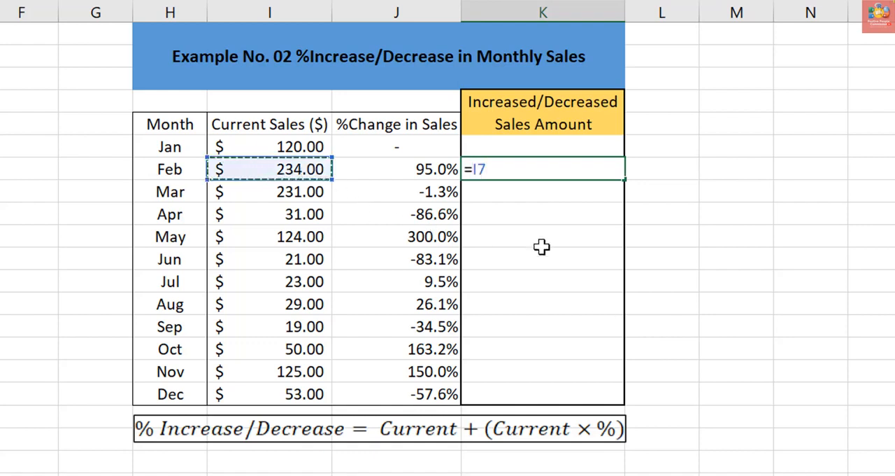
{"action": "type", "text": "+("}
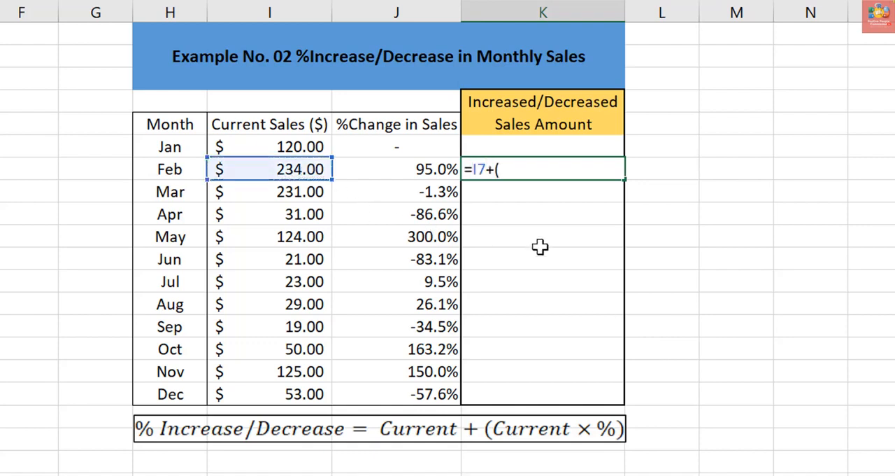
{"action": "left_click", "coordinate": [279, 169]}
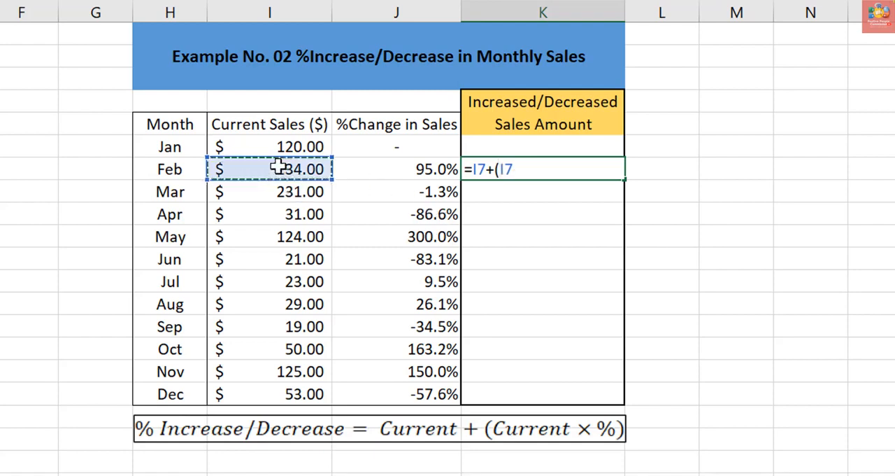
{"action": "type", "text": "*"}
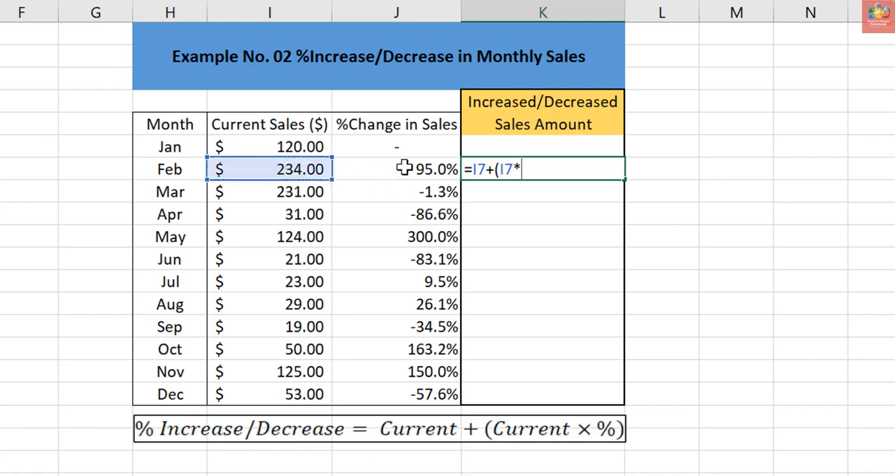
{"action": "left_click", "coordinate": [403, 169]}
{"action": "type", "text": ")"}
{"action": "key", "text": "Return"}
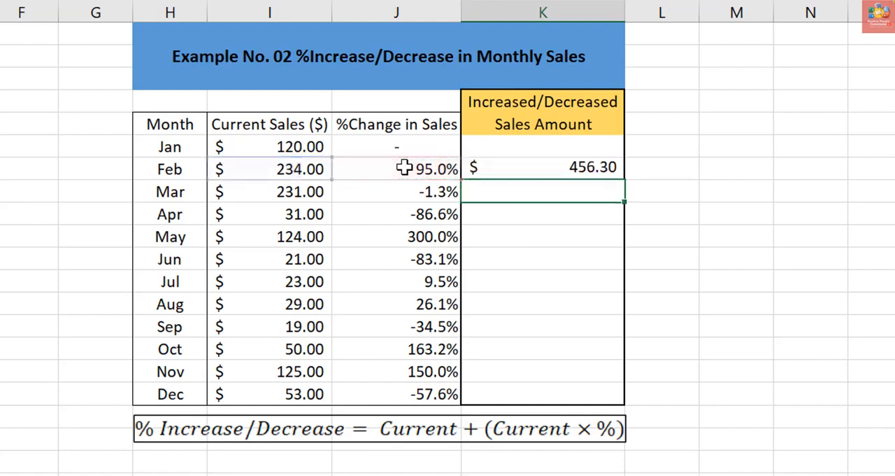
{"action": "left_click", "coordinate": [604, 172]}
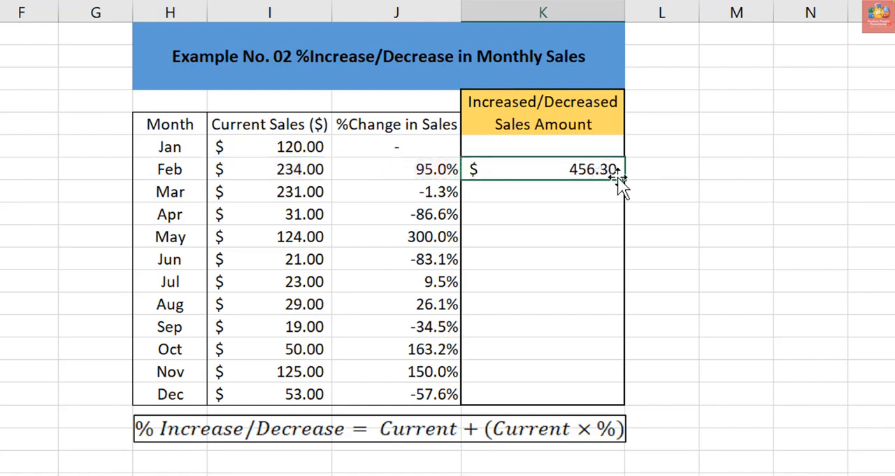
{"action": "double_click", "coordinate": [625, 184]}
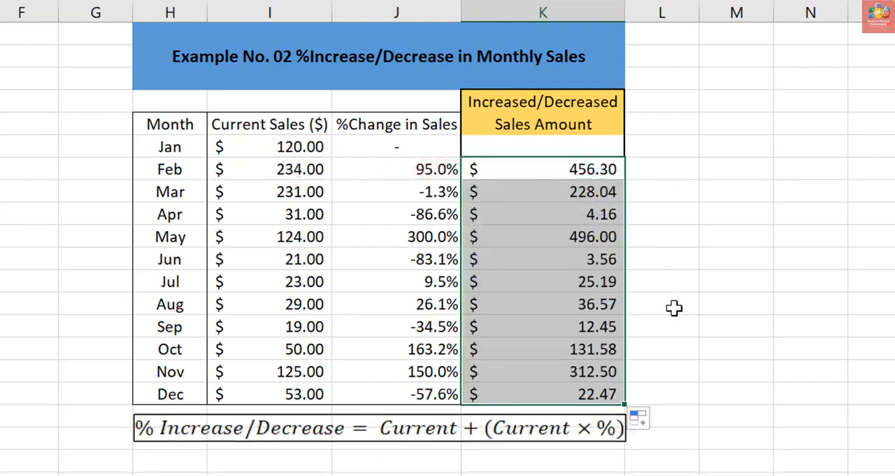